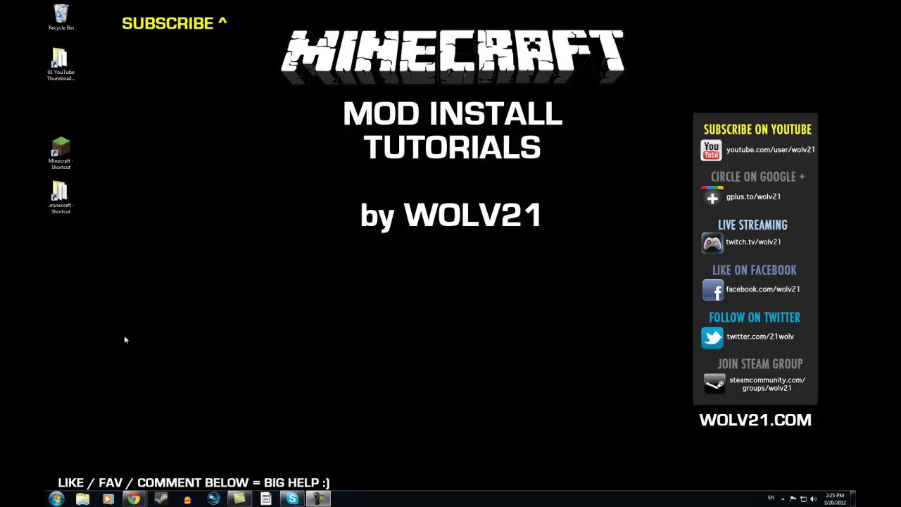
# - Open the .minecraft folder in AppData\Roaming via a %appdata% search
pyautogui.click(62, 497)
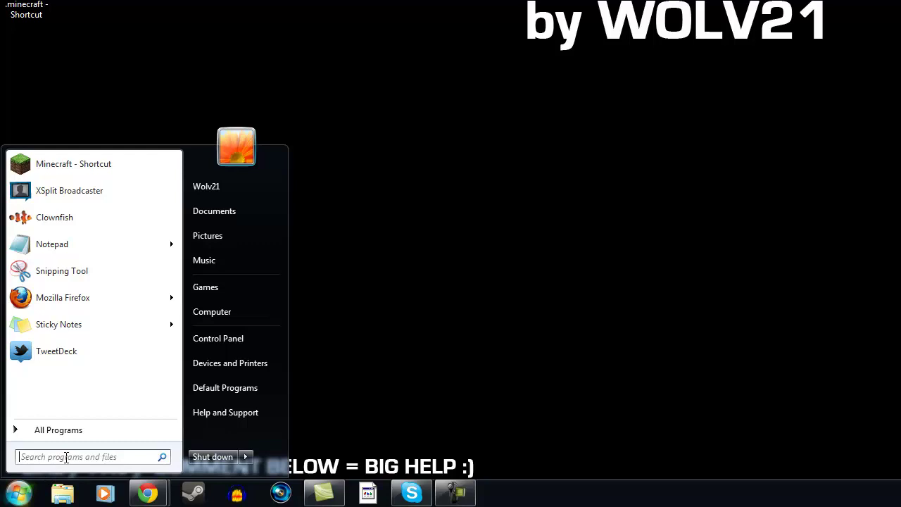
pyautogui.write('%app')
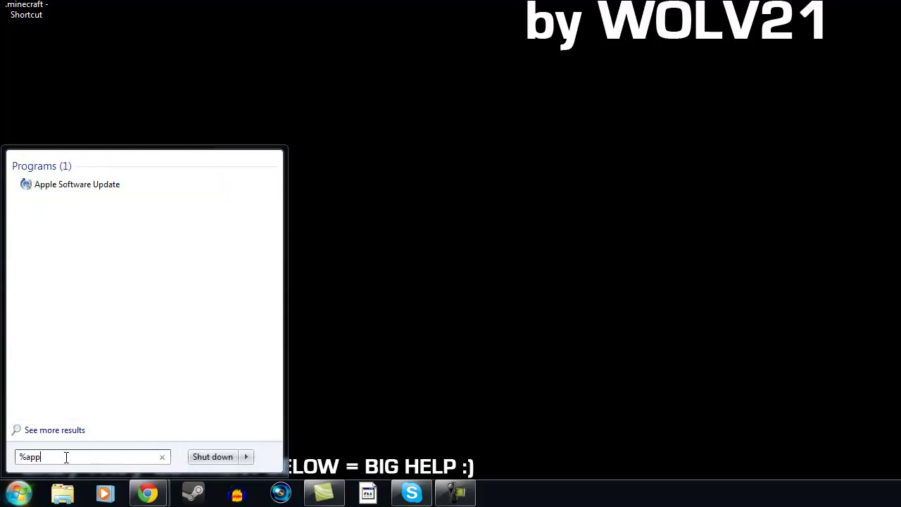
pyautogui.write('data%')
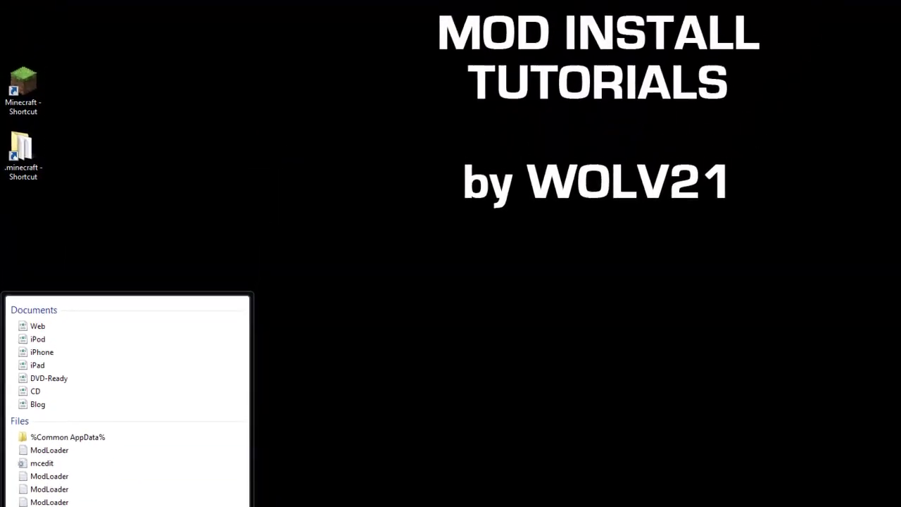
pyautogui.press('Return')
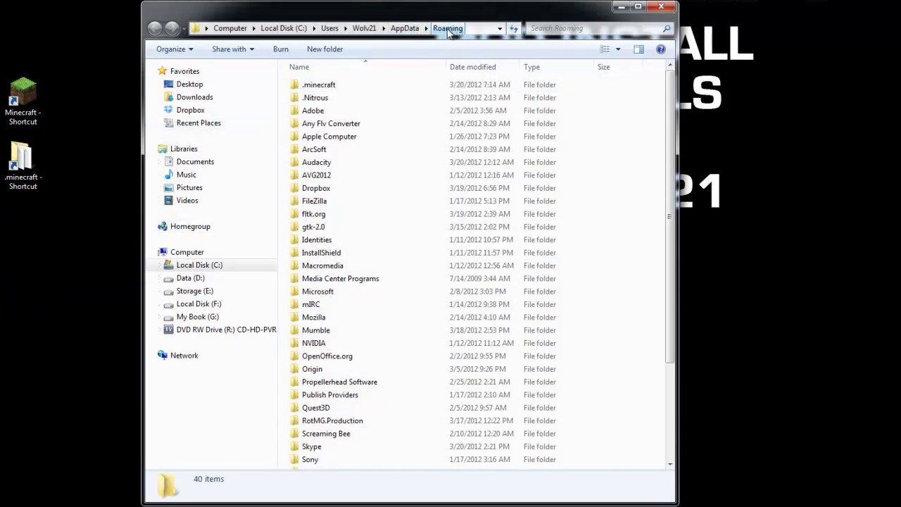
pyautogui.click(316, 87)
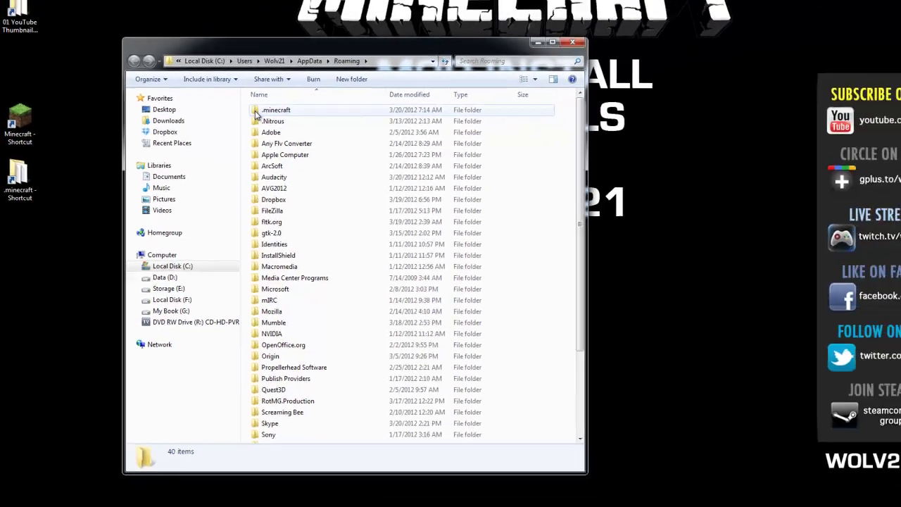
pyautogui.doubleClick(257, 112)
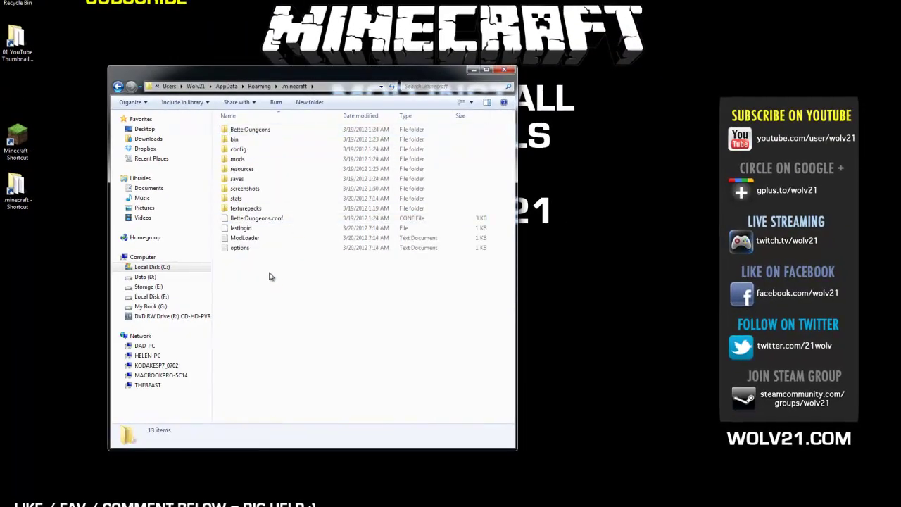
# - Copy all 13 files and folders inside .minecraft
pyautogui.moveTo(279, 286); pyautogui.dragTo(223, 127)
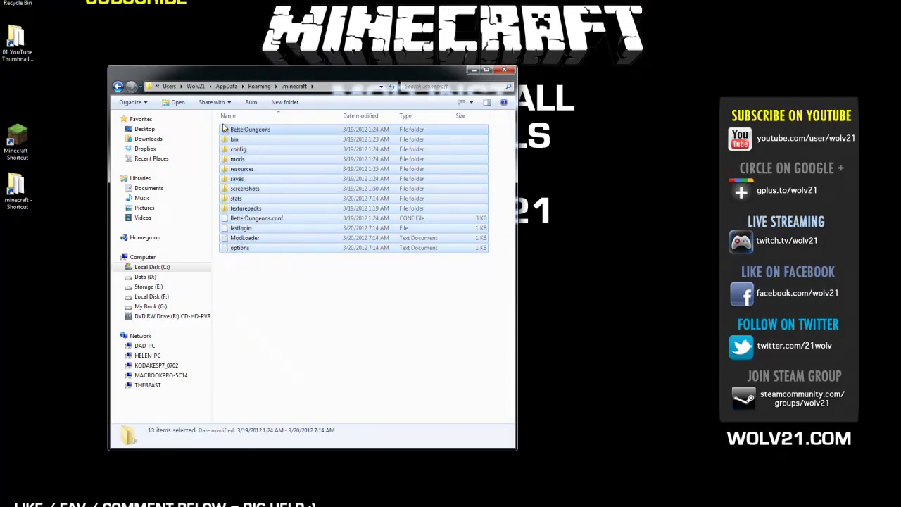
pyautogui.rightClick(254, 180)
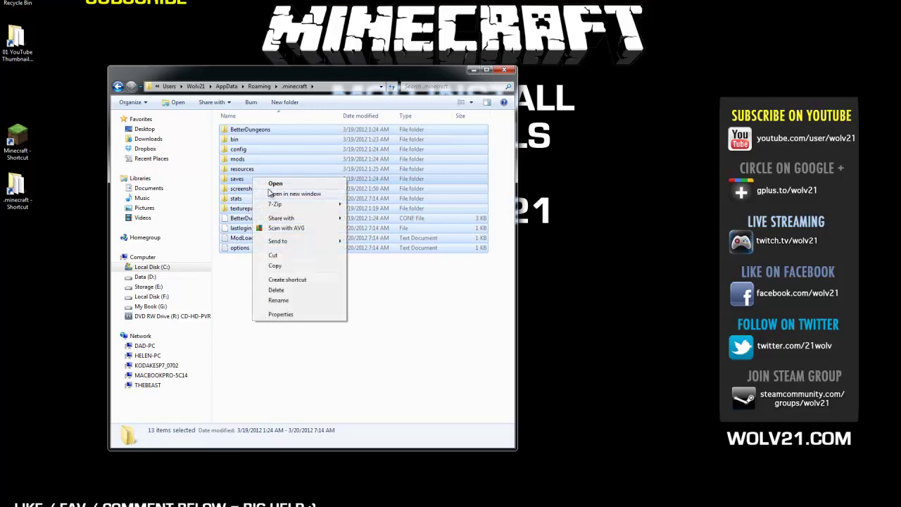
pyautogui.click(291, 265)
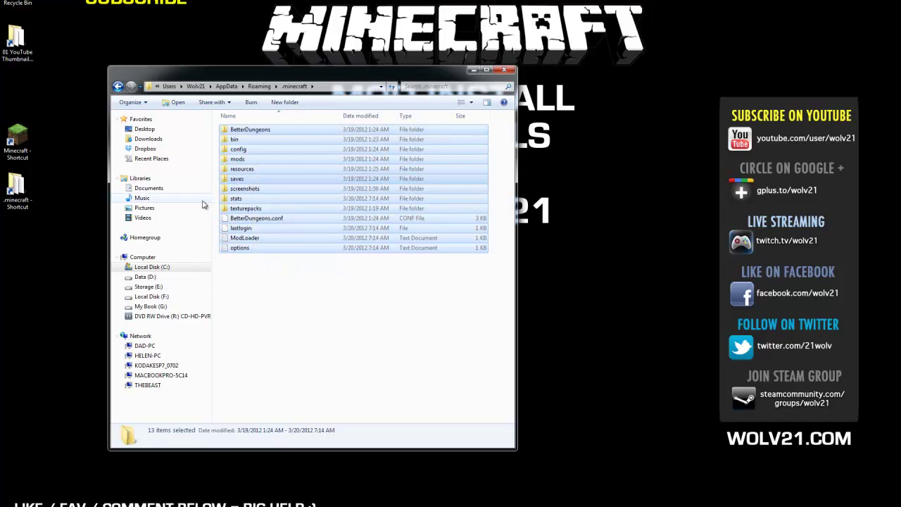
# - Create a new desktop folder named 'MC Backup'
pyautogui.rightClick(49, 250)
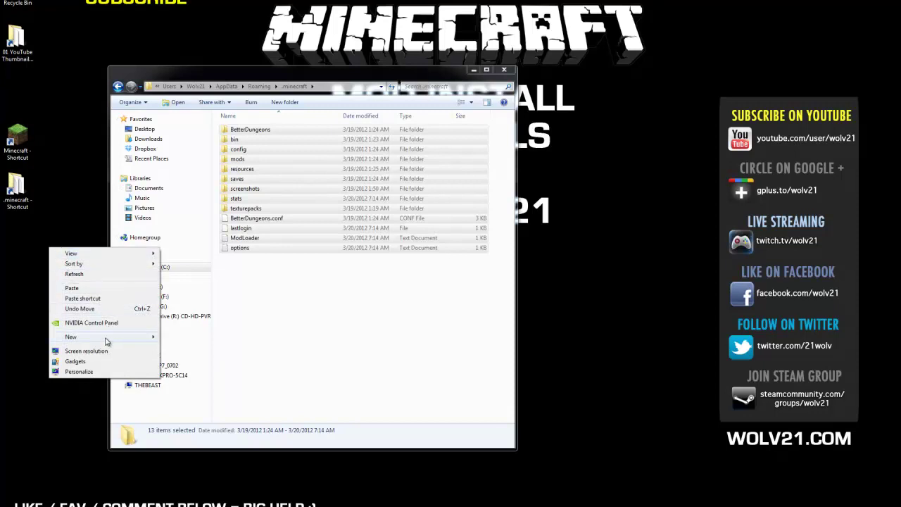
pyautogui.moveTo(109, 343)
pyautogui.click(193, 339)
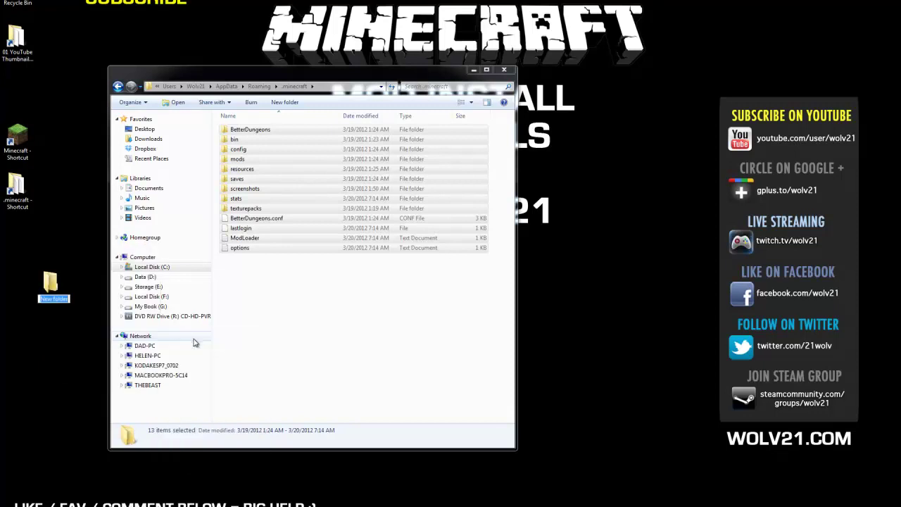
pyautogui.write('MC Backup')
pyautogui.press('Return')
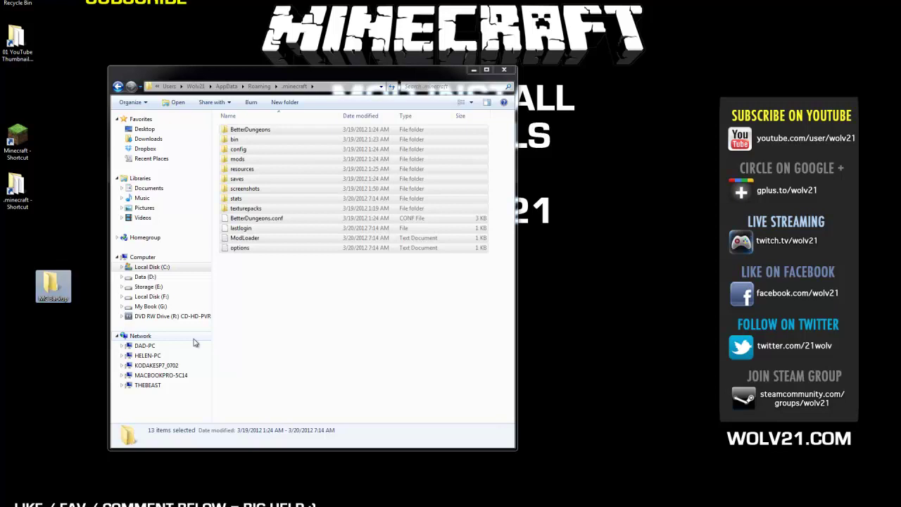
# - Paste the copied .minecraft items into MC Backup and close its window
pyautogui.doubleClick(52, 286)
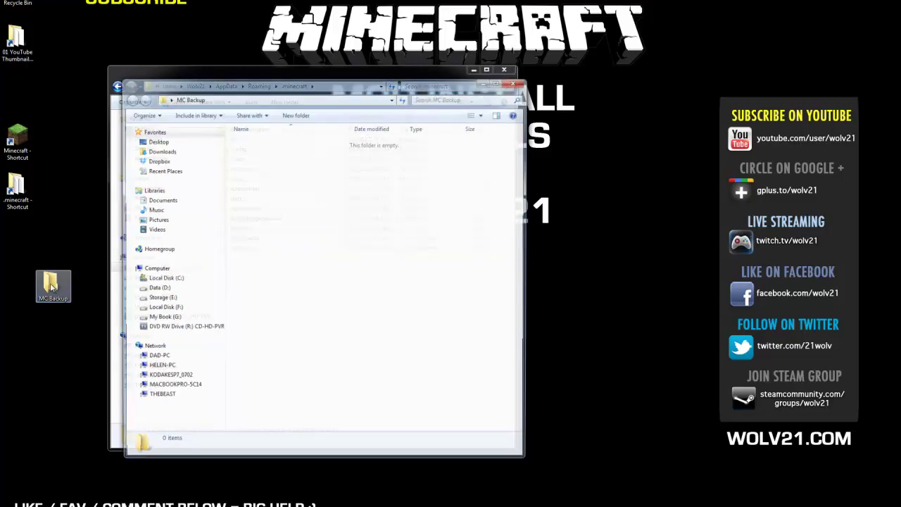
pyautogui.rightClick(257, 200)
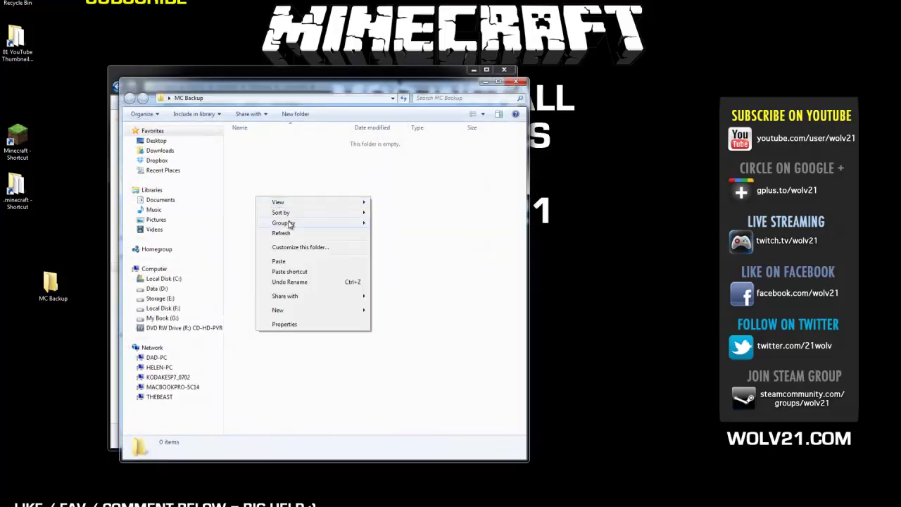
pyautogui.click(298, 260)
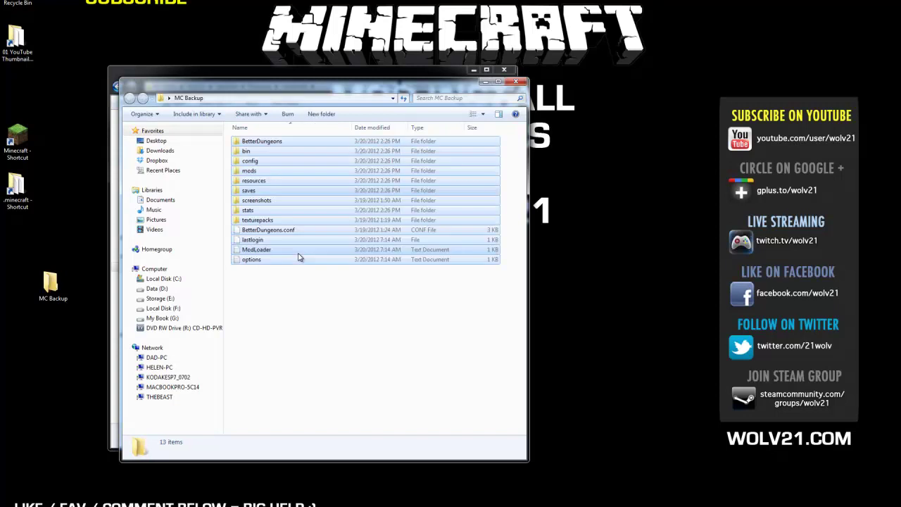
pyautogui.click(294, 295)
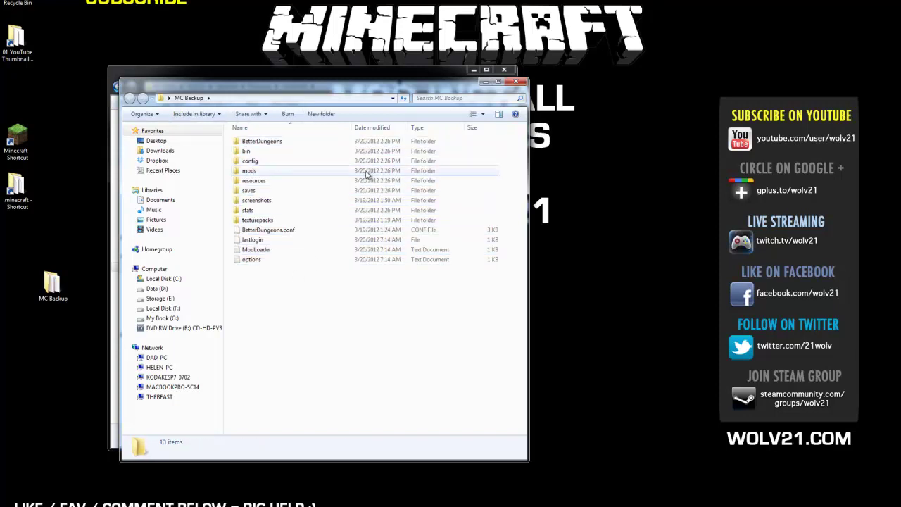
pyautogui.click(516, 82)
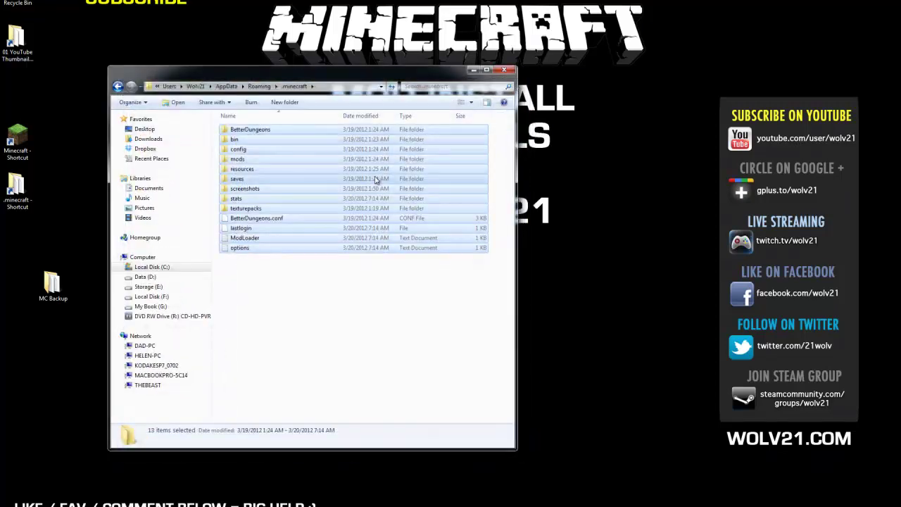
# - Permanently delete all 13 items in .minecraft and close the emptied window
pyautogui.click(305, 257)
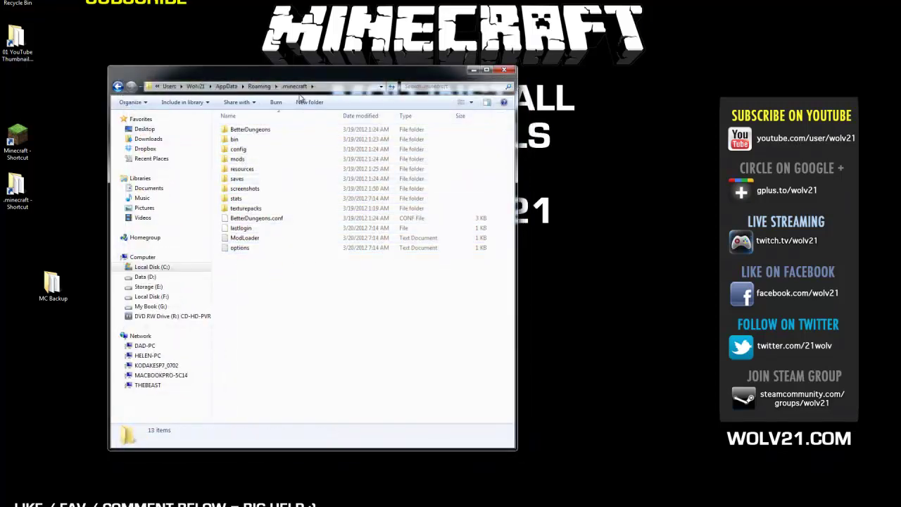
pyautogui.moveTo(277, 266); pyautogui.dragTo(263, 136)
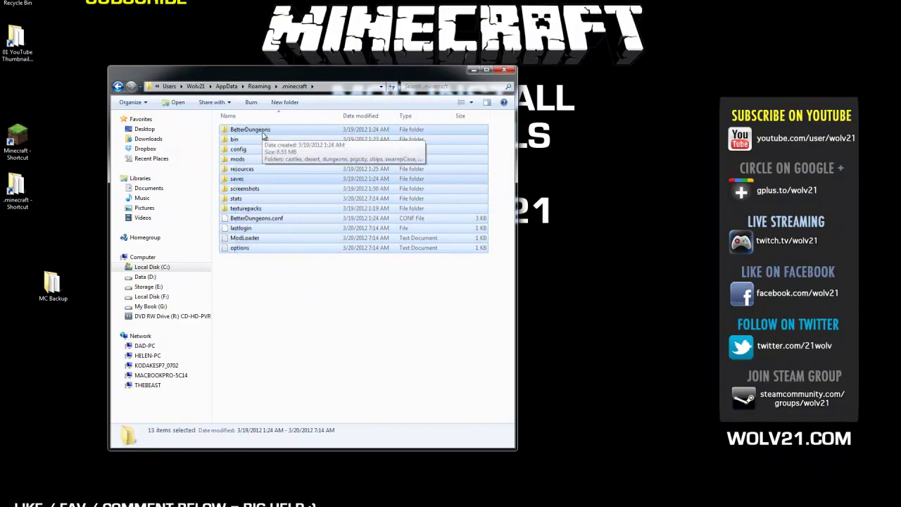
pyautogui.hotkey('shift', 'Delete')
pyautogui.press('Return')
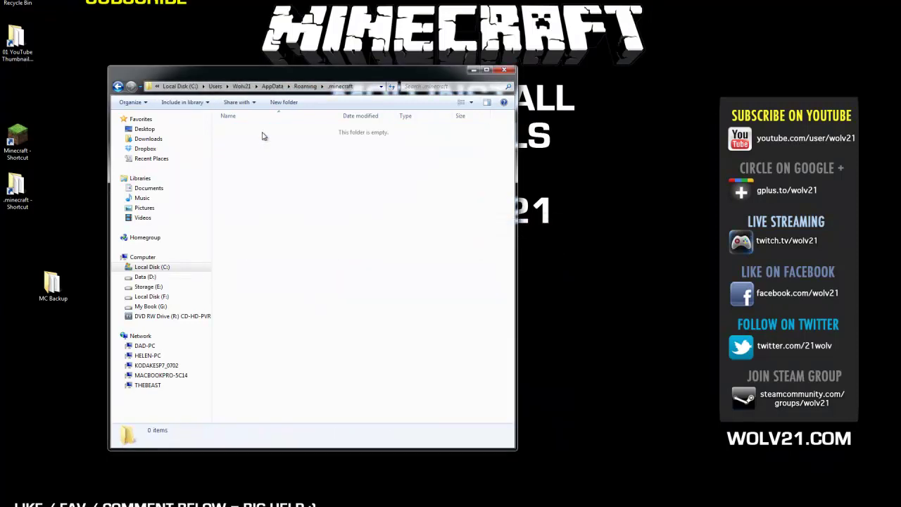
pyautogui.click(503, 70)
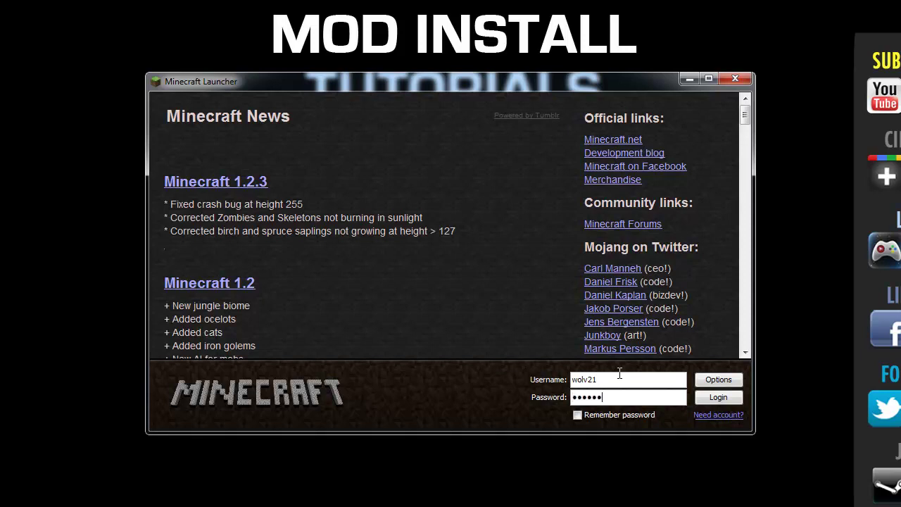
# - Enter the account password, log in to download Minecraft 1.2.3, then quit from the title screen
pyautogui.write('***')
pyautogui.click(718, 399)
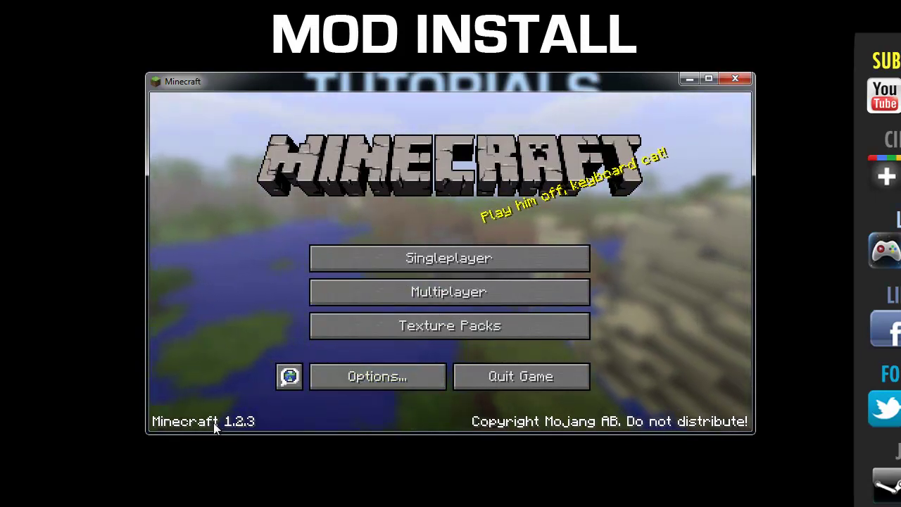
pyautogui.click(520, 377)
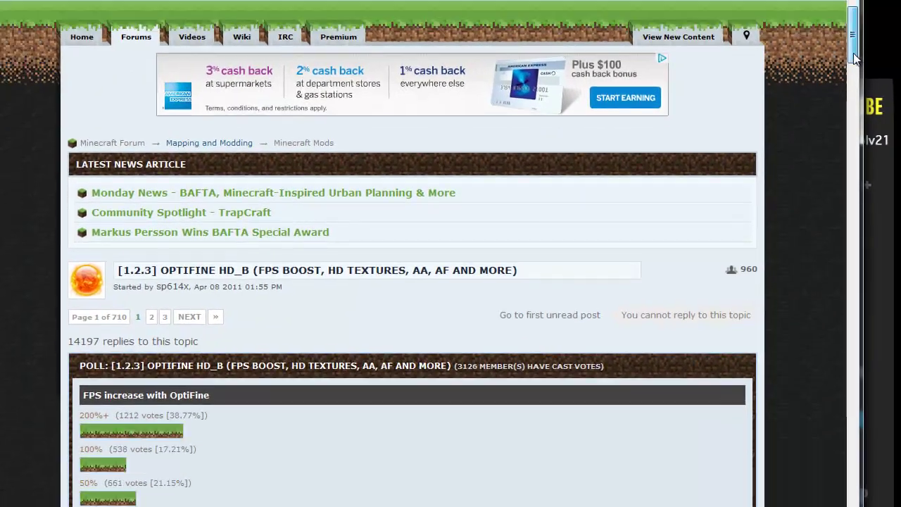
# - Scroll the OptiFine 1.2.3 HD_B forum topic down to post #1
pyautogui.moveTo(832, 82); pyautogui.dragTo(848, 129)
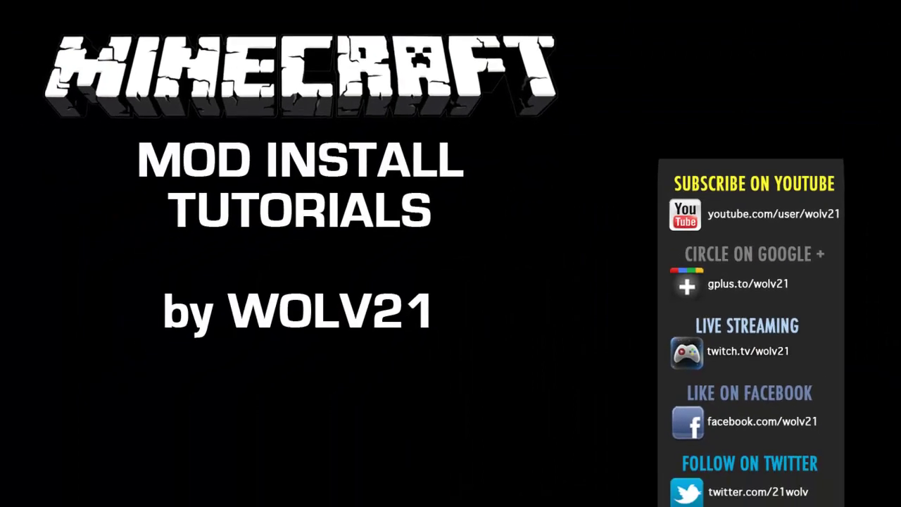
# - Arrange the OptiFine zip and MC Backup desktop icons, then open AppData\Roaming via %appdata%
pyautogui.moveTo(623, 189); pyautogui.dragTo(656, 138)
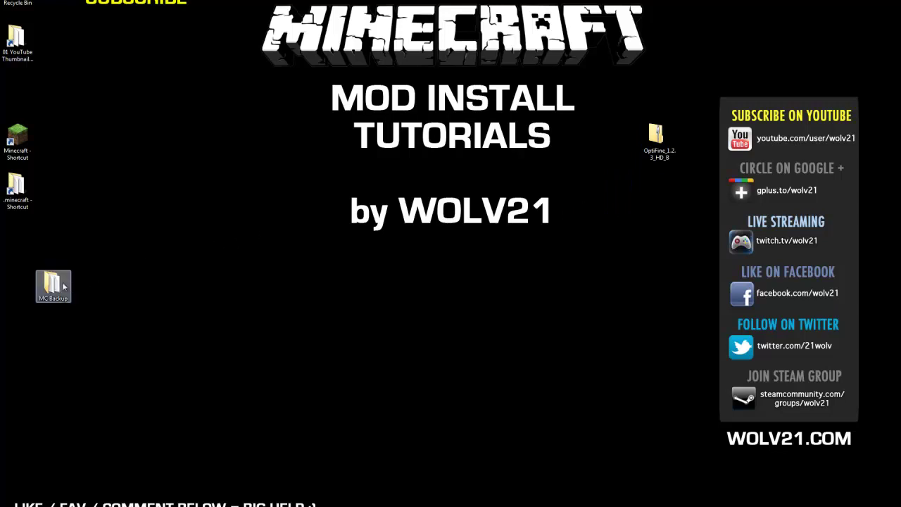
pyautogui.moveTo(53, 284); pyautogui.dragTo(20, 243)
pyautogui.press('super')
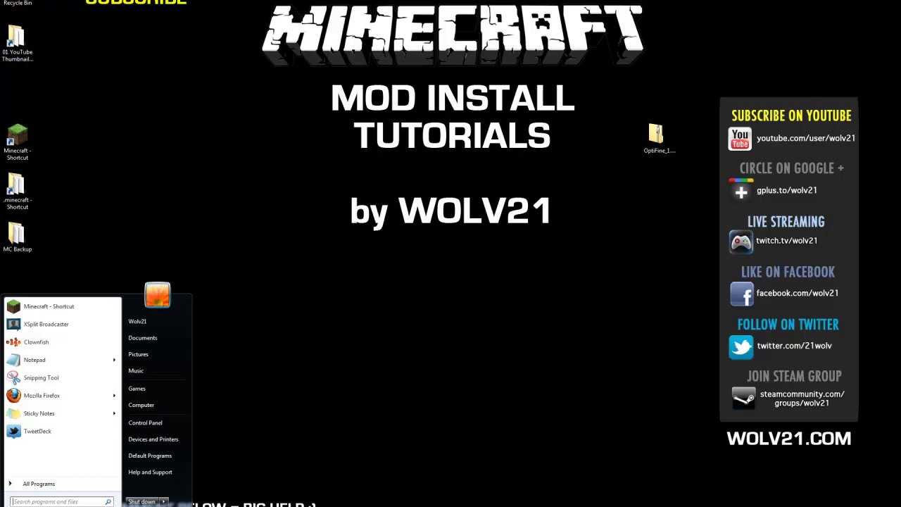
pyautogui.click(37, 501)
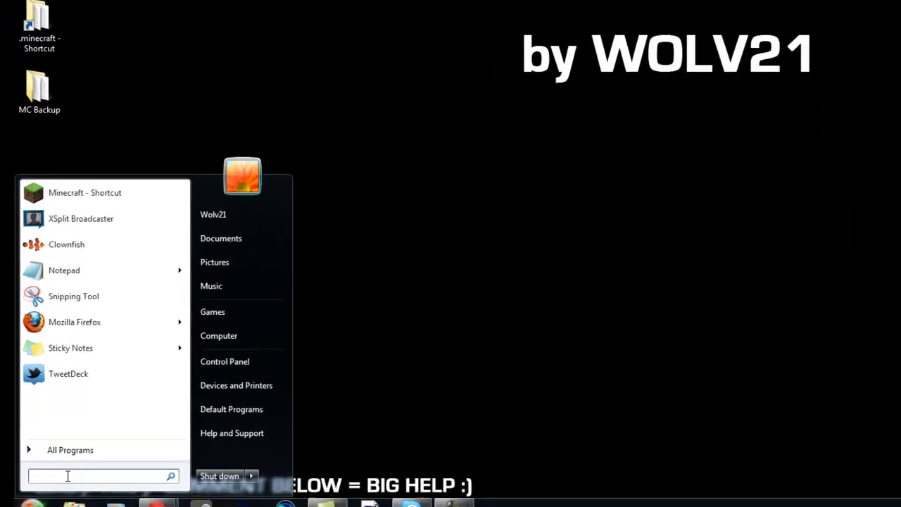
pyautogui.write('%app')
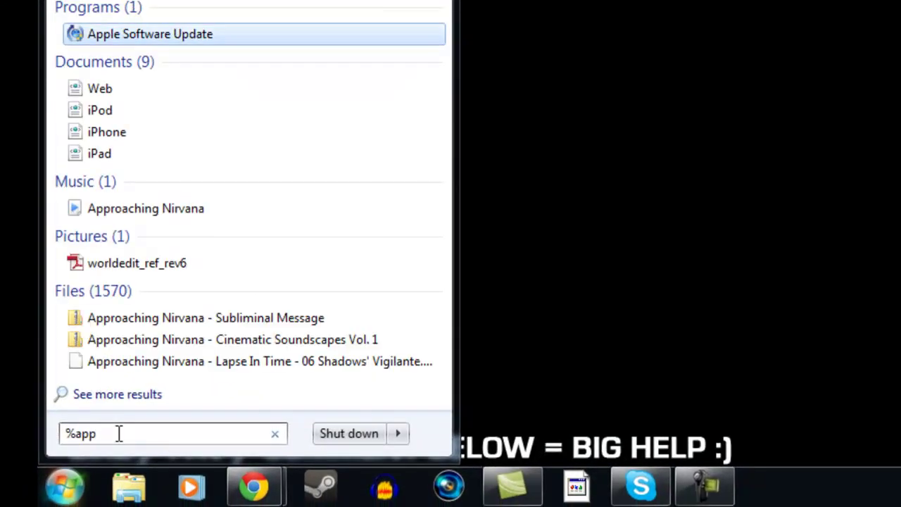
pyautogui.write('data')
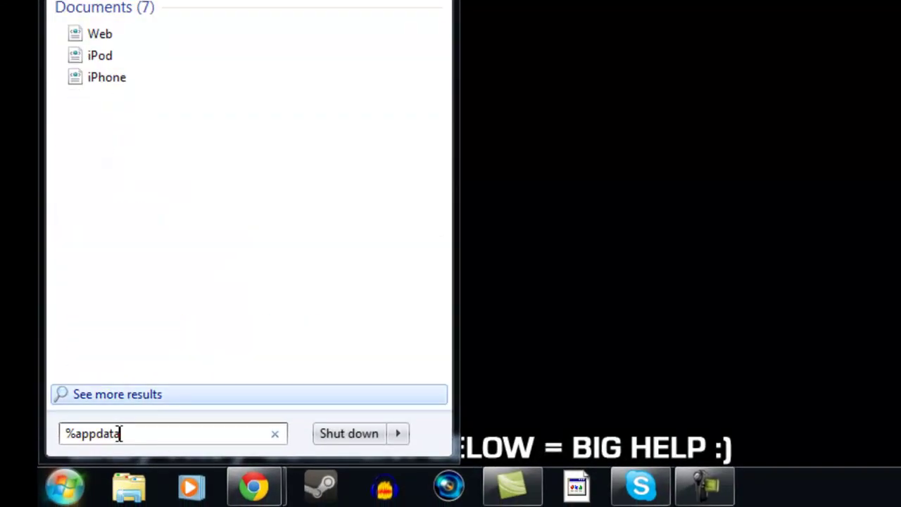
pyautogui.write('%')
pyautogui.press('Return')
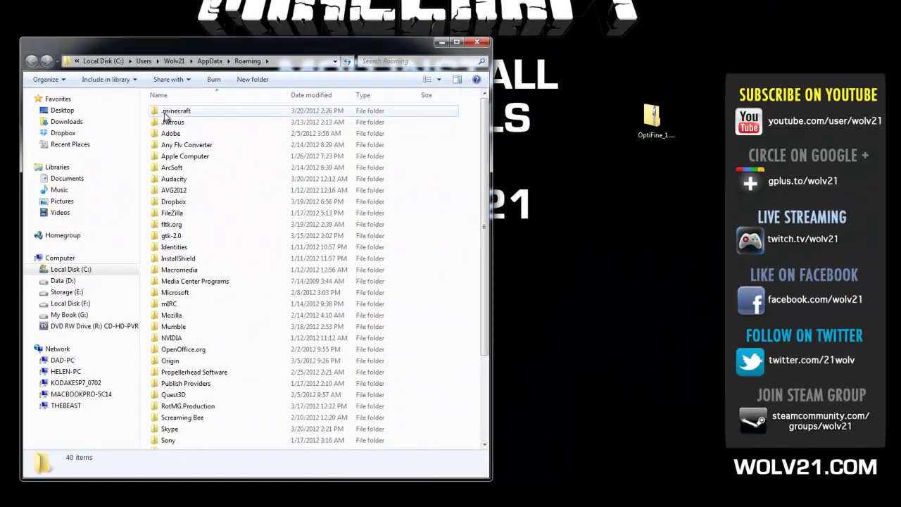
# - Go into .minecraft\bin and bring up the 7-Zip menu for minecraft.jar
pyautogui.doubleClick(165, 112)
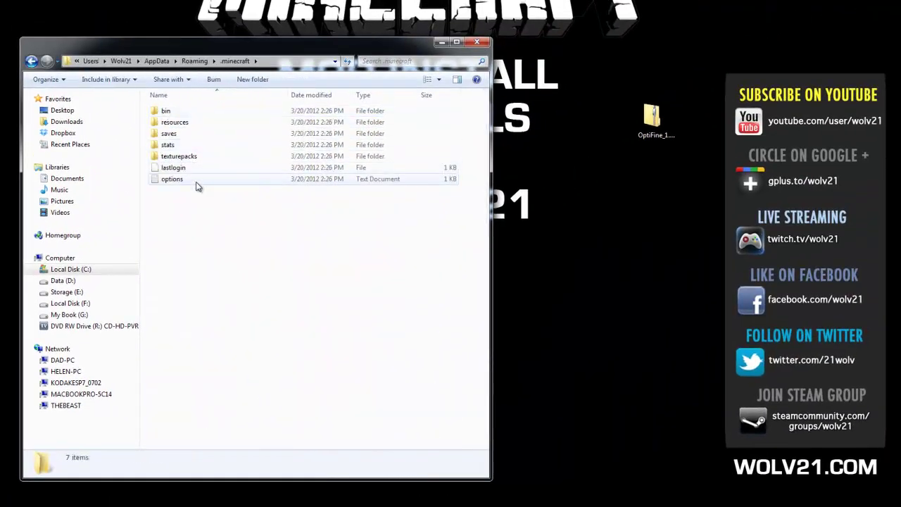
pyautogui.doubleClick(163, 113)
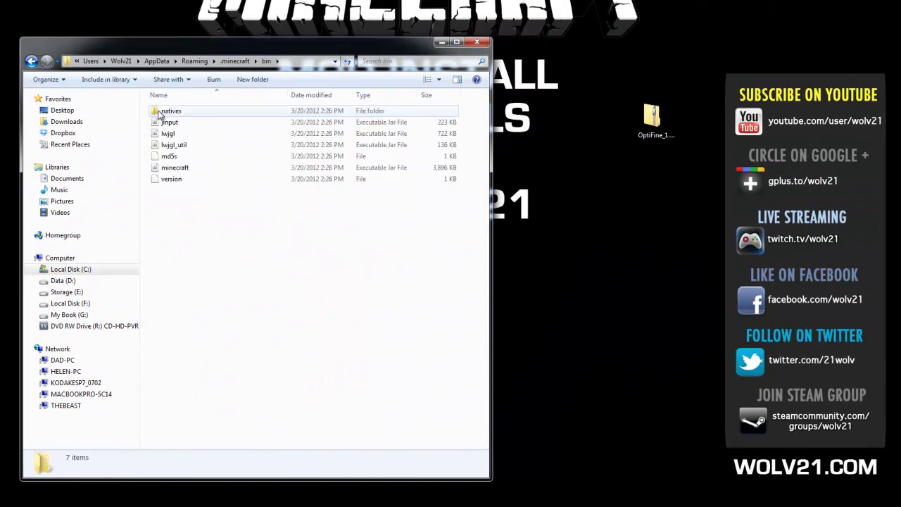
pyautogui.rightClick(176, 172)
pyautogui.moveTo(228, 192)
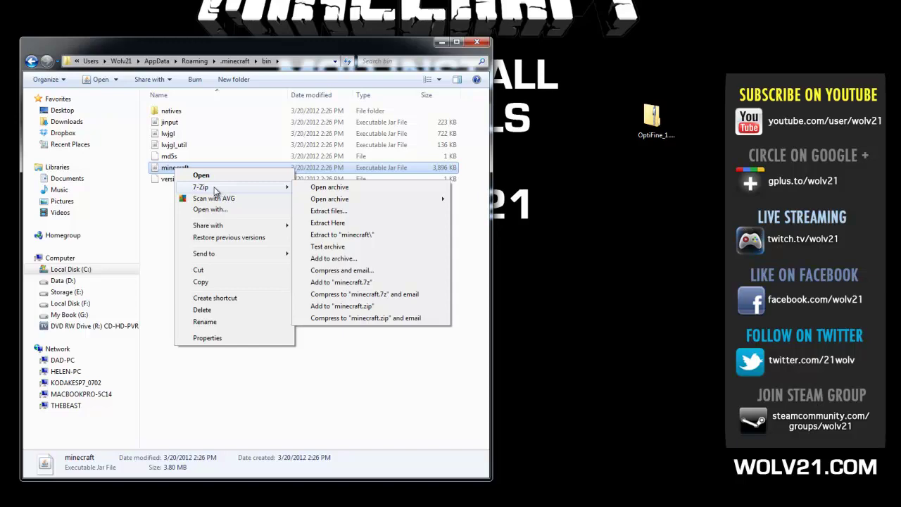
# - Open minecraft.jar in 7-Zip and delete its META-INF folder
pyautogui.click(312, 189)
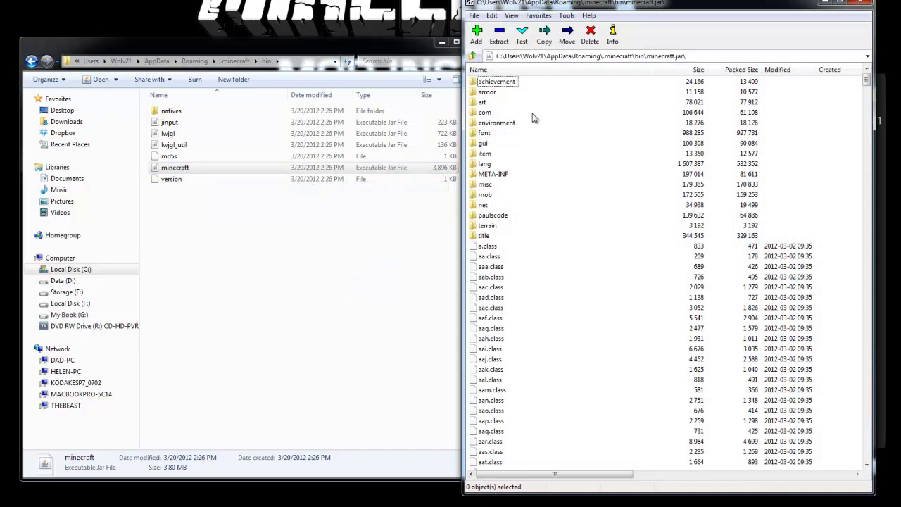
pyautogui.moveTo(626, 7); pyautogui.dragTo(241, 0)
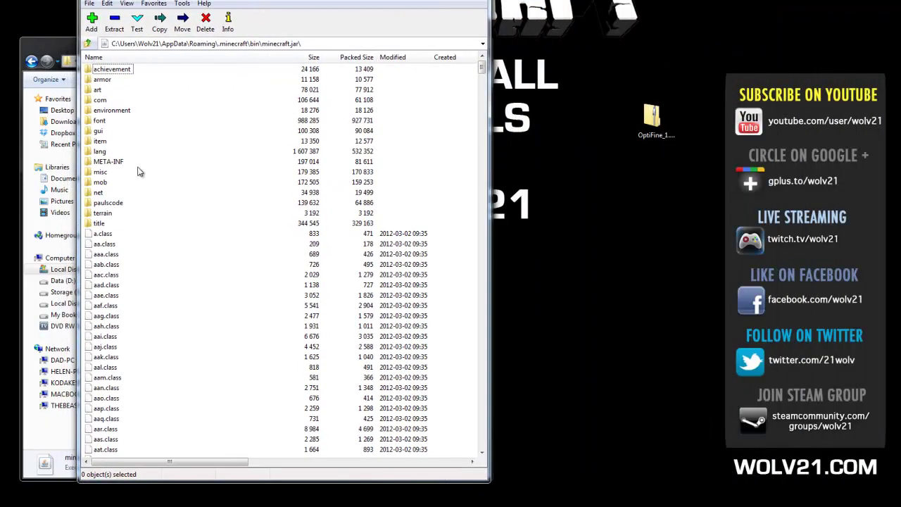
pyautogui.click(114, 163)
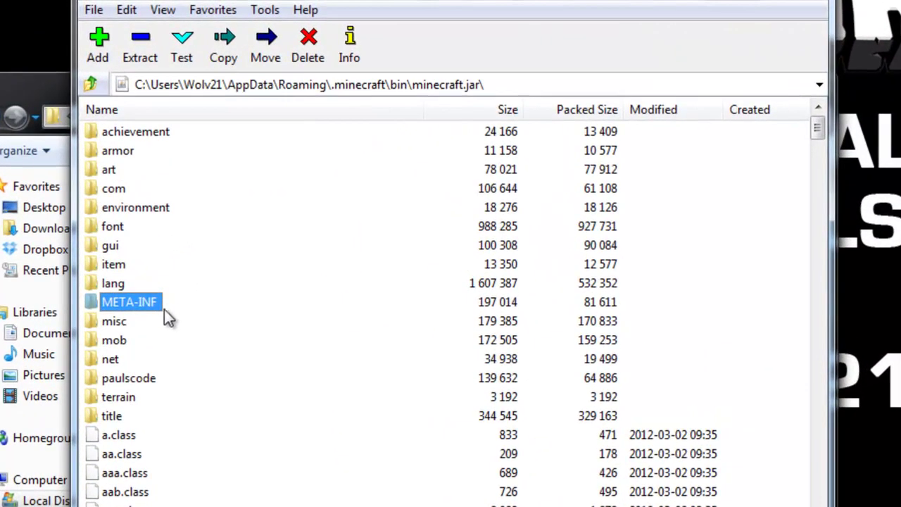
pyautogui.press('Delete')
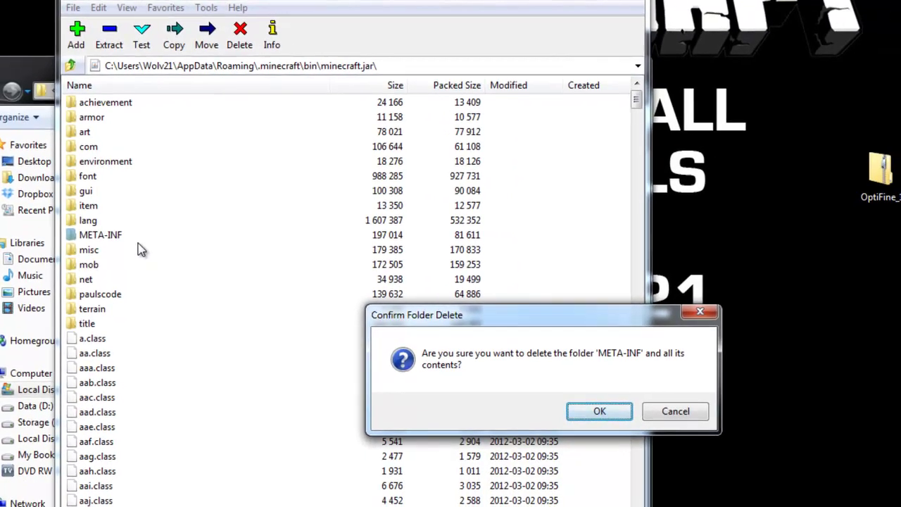
pyautogui.press('Return')
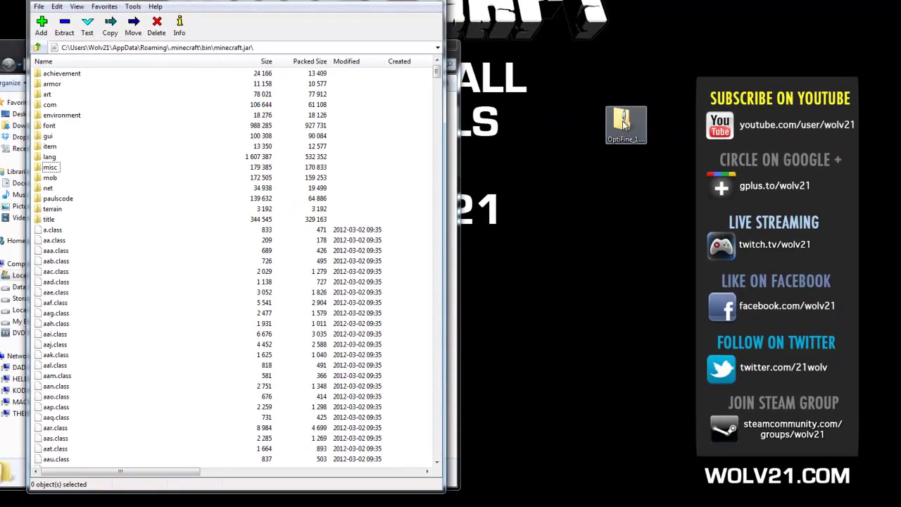
# - Open OptiFine_1.2.3_HD_B.zip in a second 7-Zip window placed on the right
pyautogui.rightClick(868, 174)
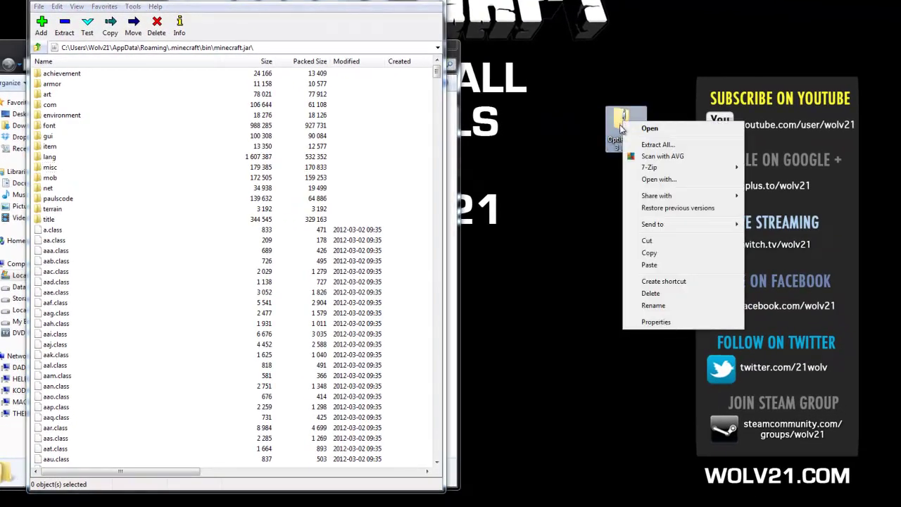
pyautogui.moveTo(647, 169)
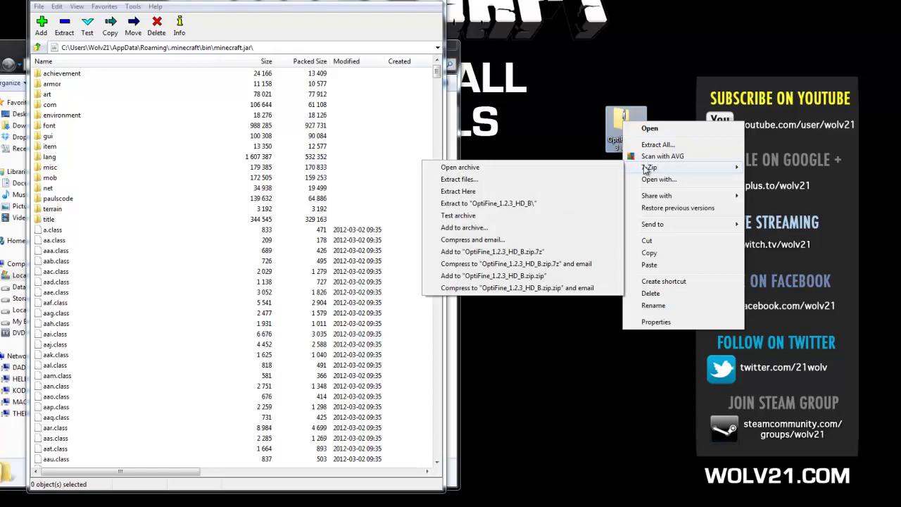
pyautogui.click(582, 166)
pyautogui.moveTo(548, 7); pyautogui.dragTo(573, 2)
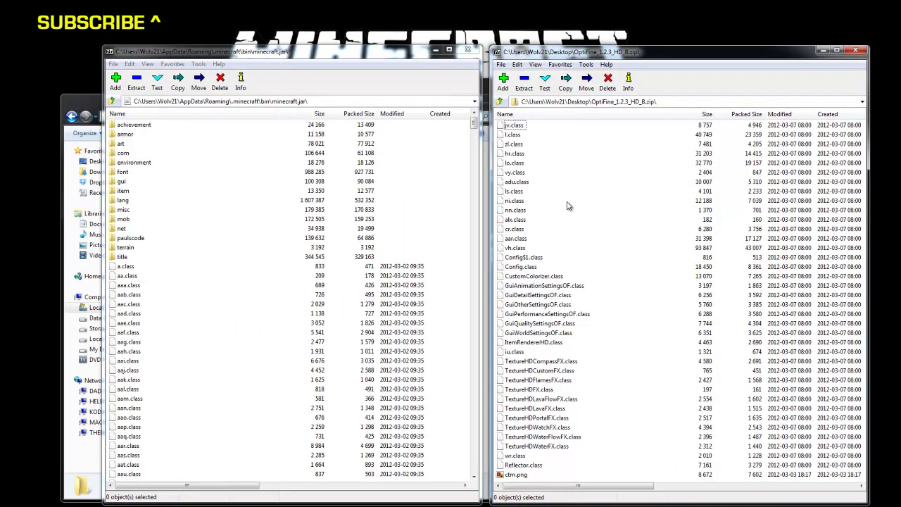
# - Copy all 38 OptiFine files into minecraft.jar, then close the OptiFine archive
pyautogui.hotkey('ctrl', 'a')
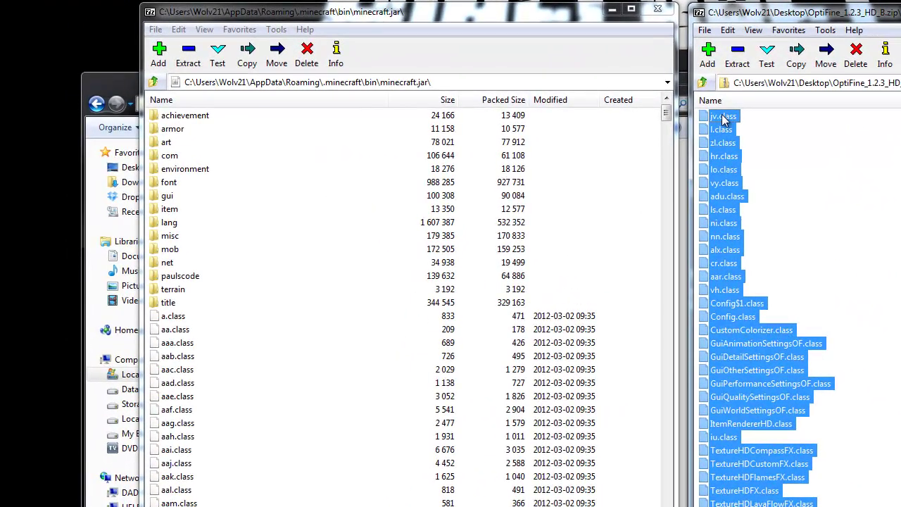
pyautogui.moveTo(725, 120); pyautogui.dragTo(226, 398)
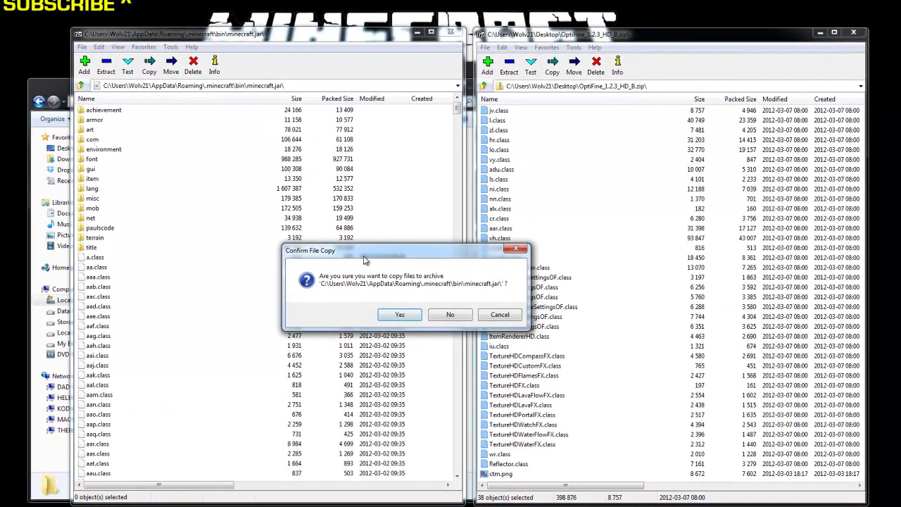
pyautogui.click(400, 316)
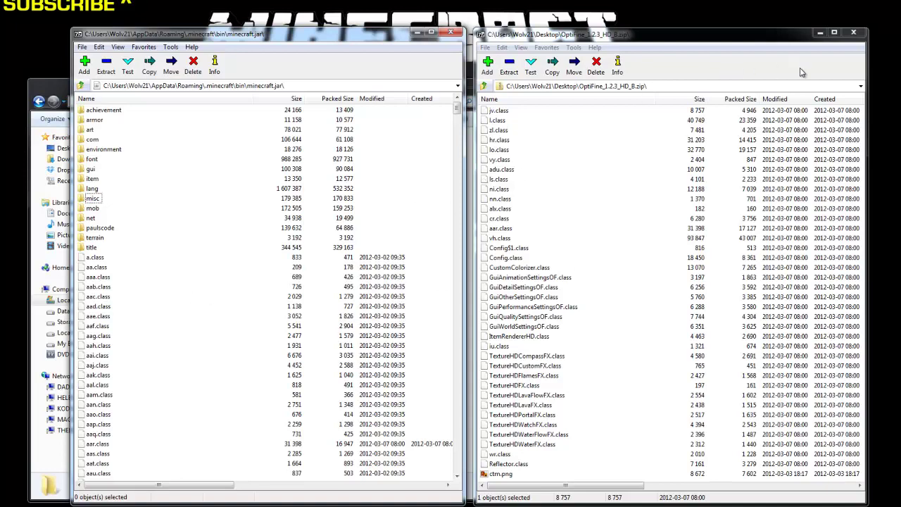
pyautogui.click(855, 33)
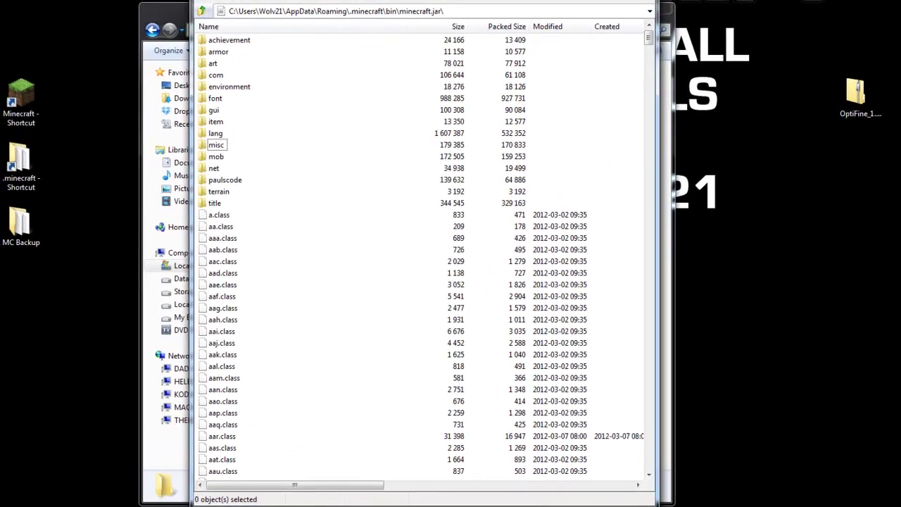
# - Close the minecraft.jar and bin windows, then launch Minecraft from the desktop shortcut and log in
pyautogui.click(514, 7)
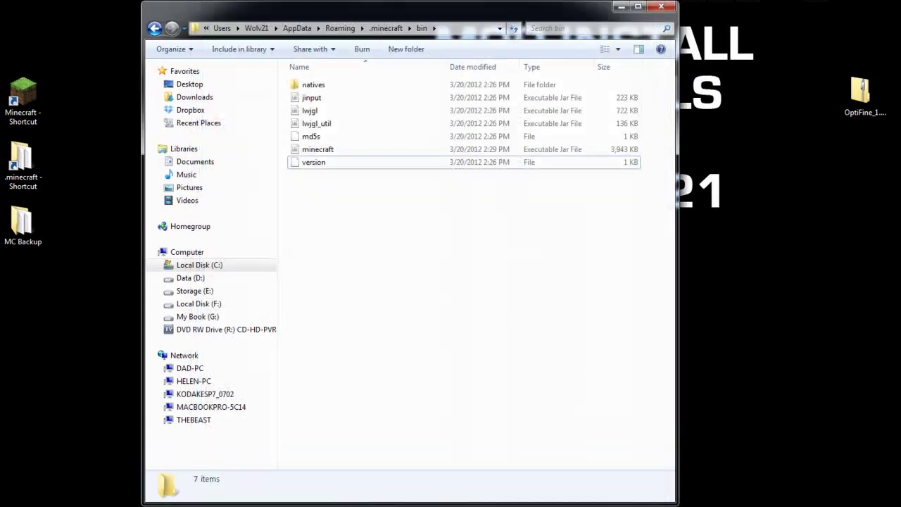
pyautogui.click(661, 7)
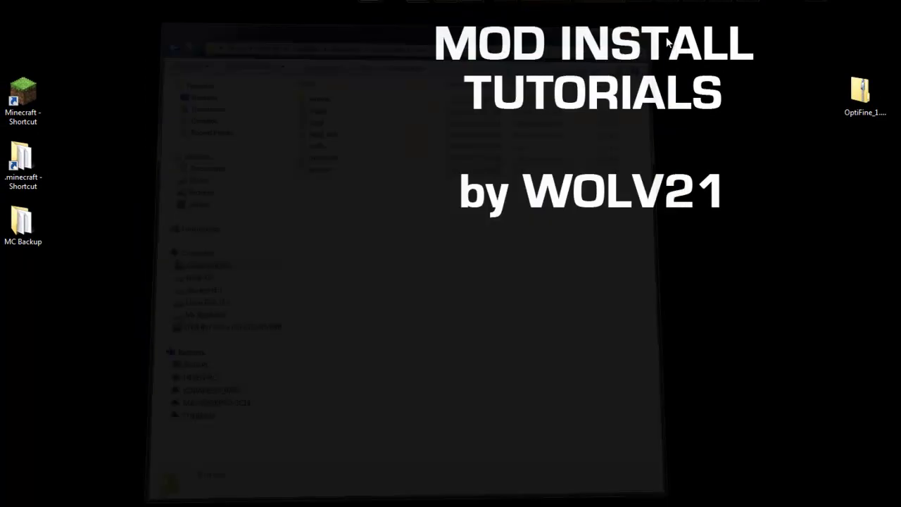
pyautogui.click(23, 97)
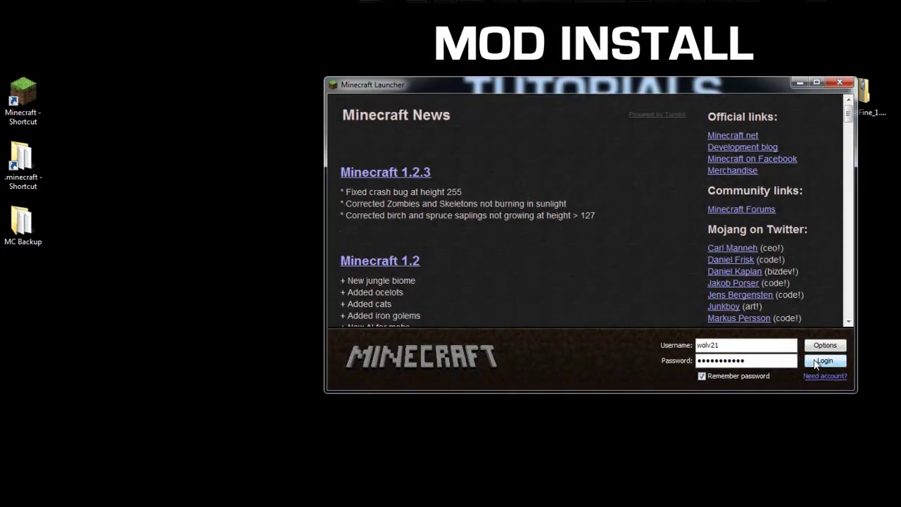
pyautogui.click(815, 362)
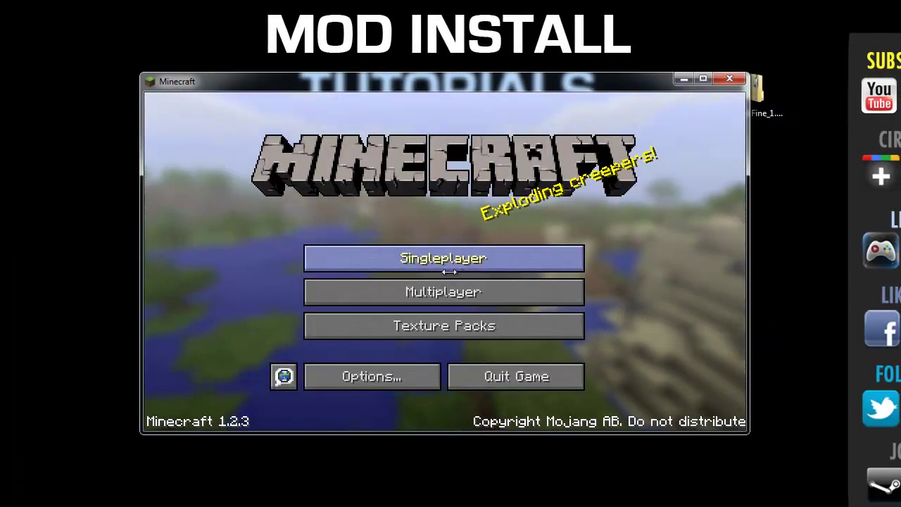
pyautogui.click(373, 376)
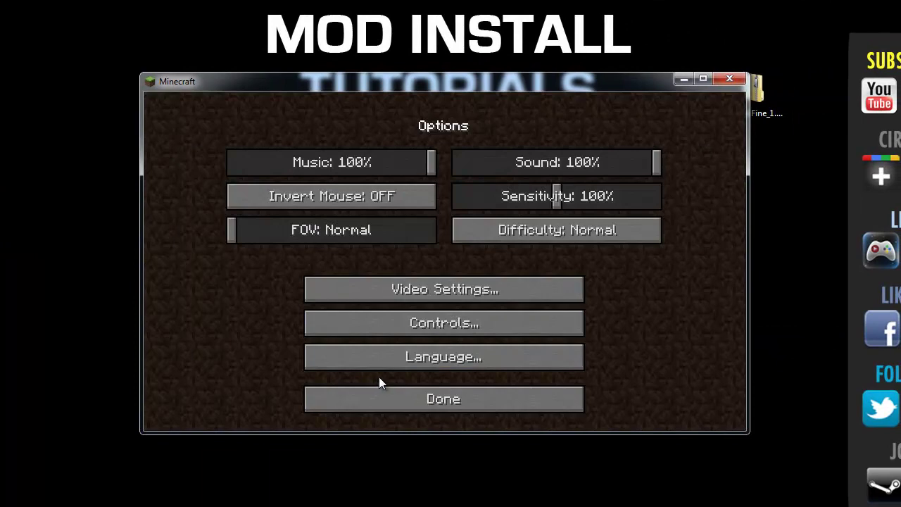
pyautogui.click(445, 289)
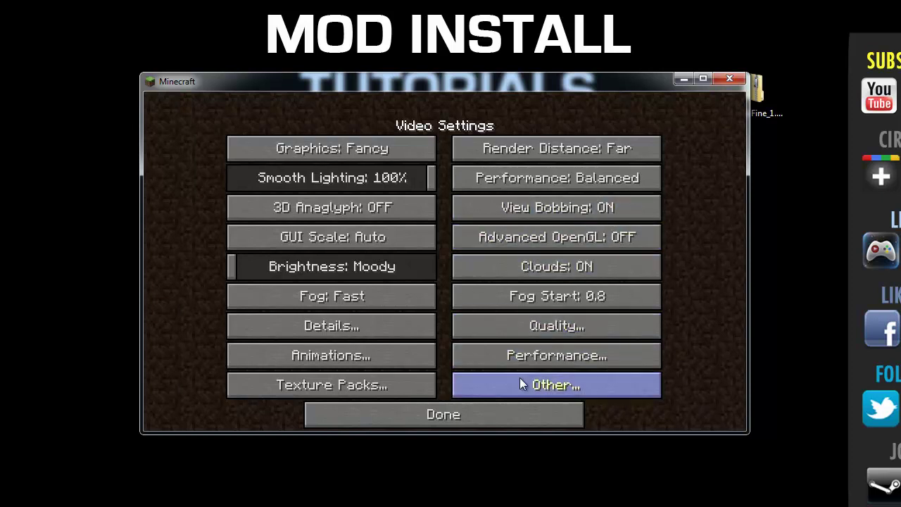
pyautogui.click(530, 416)
pyautogui.click(522, 409)
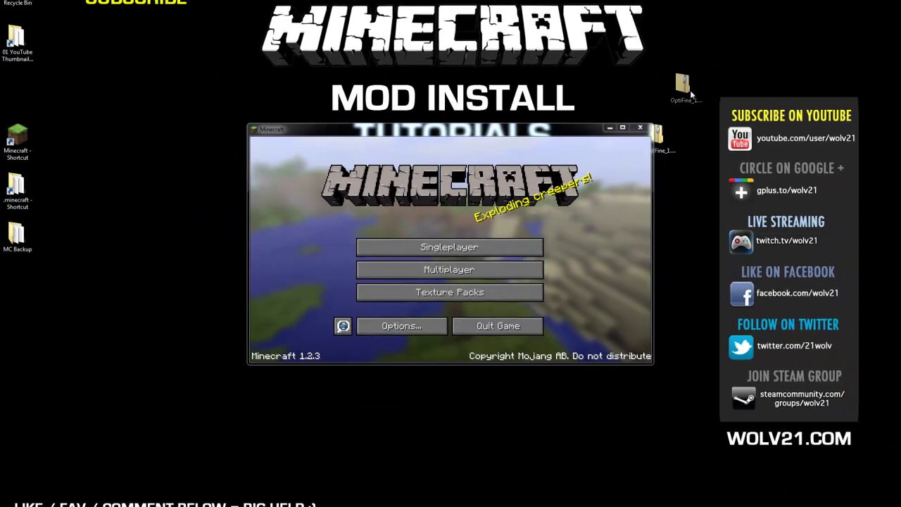
# - Quit Minecraft and copy the New World folder from MC Backup\saves
pyautogui.click(640, 127)
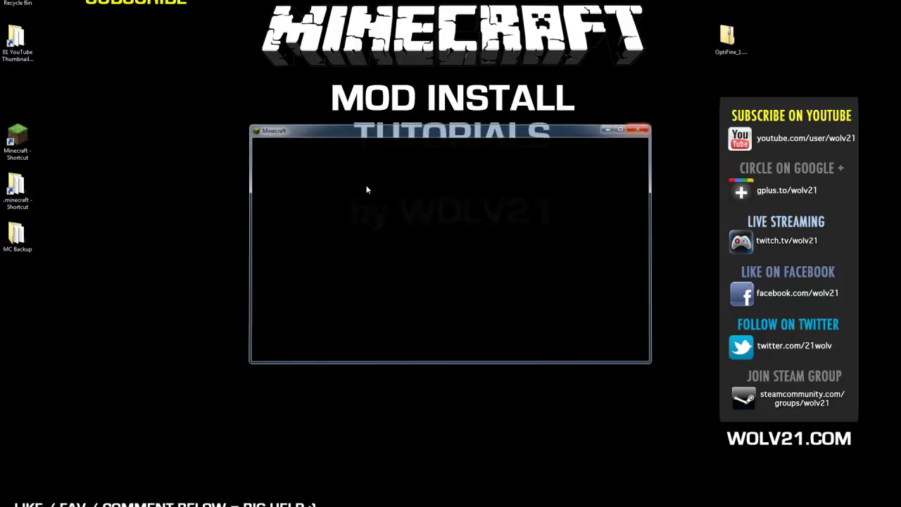
pyautogui.doubleClick(16, 239)
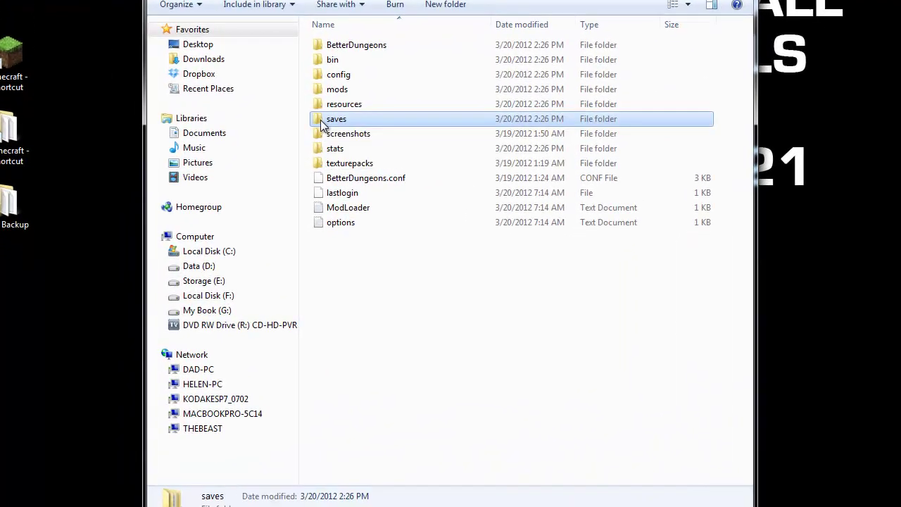
pyautogui.doubleClick(235, 180)
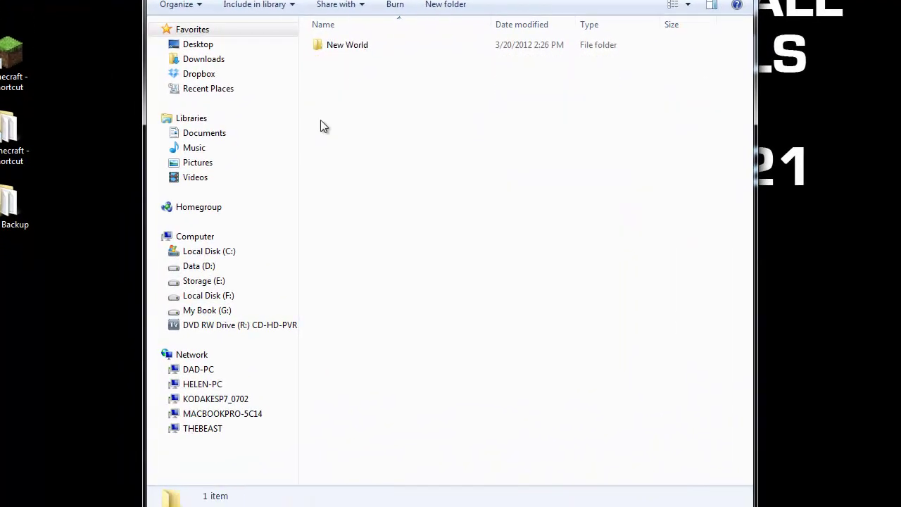
pyautogui.click(329, 48)
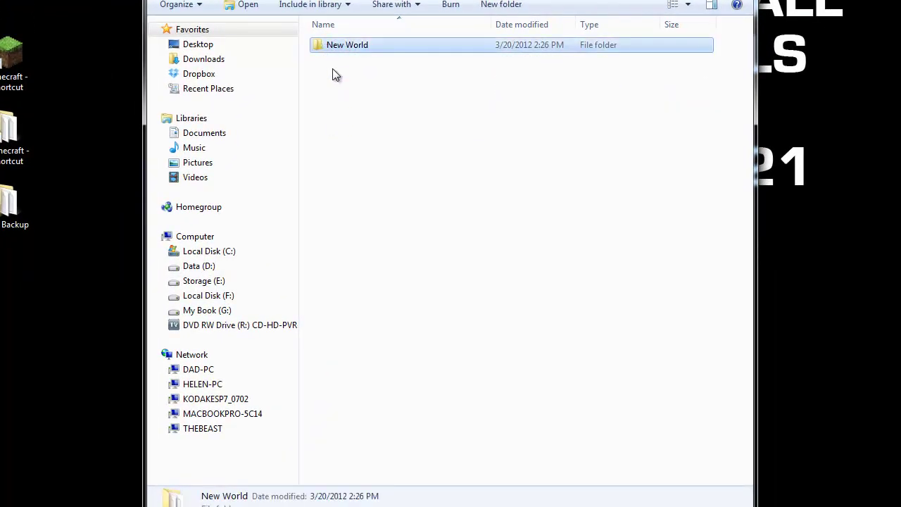
pyautogui.click(334, 72)
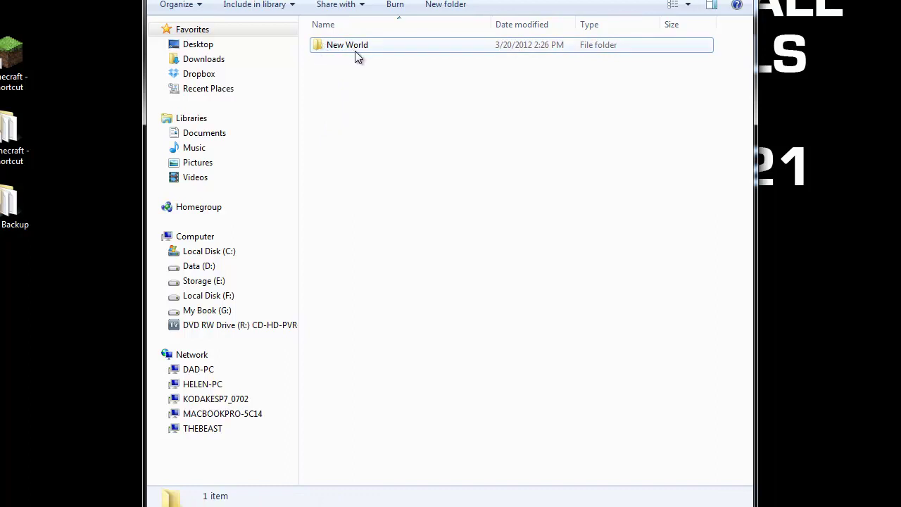
pyautogui.click(345, 49)
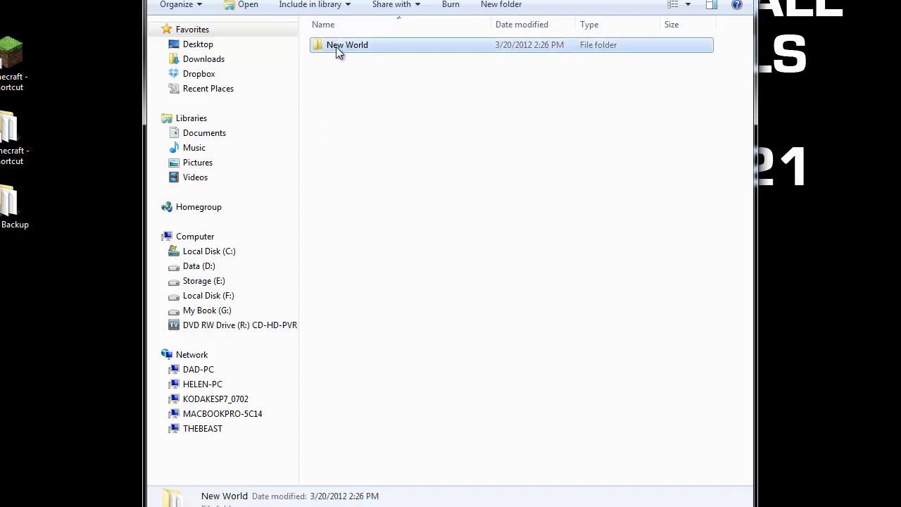
pyautogui.rightClick(337, 48)
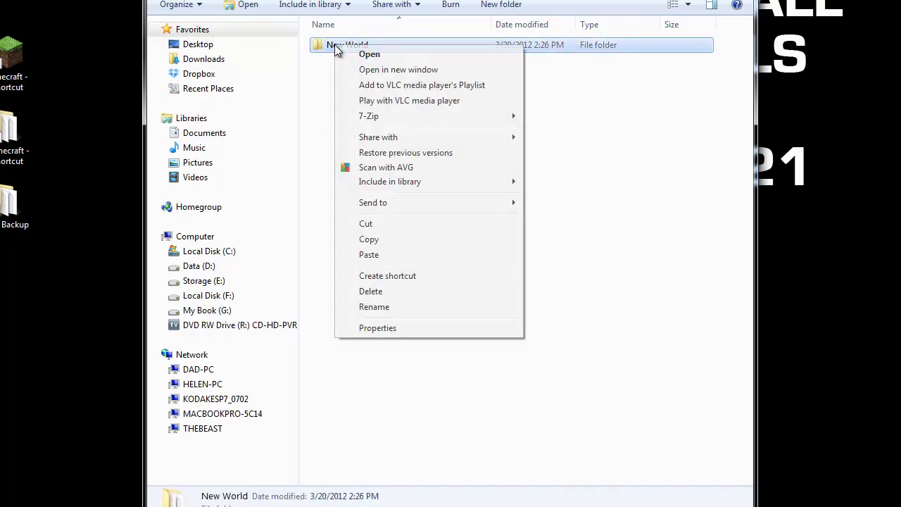
pyautogui.click(415, 239)
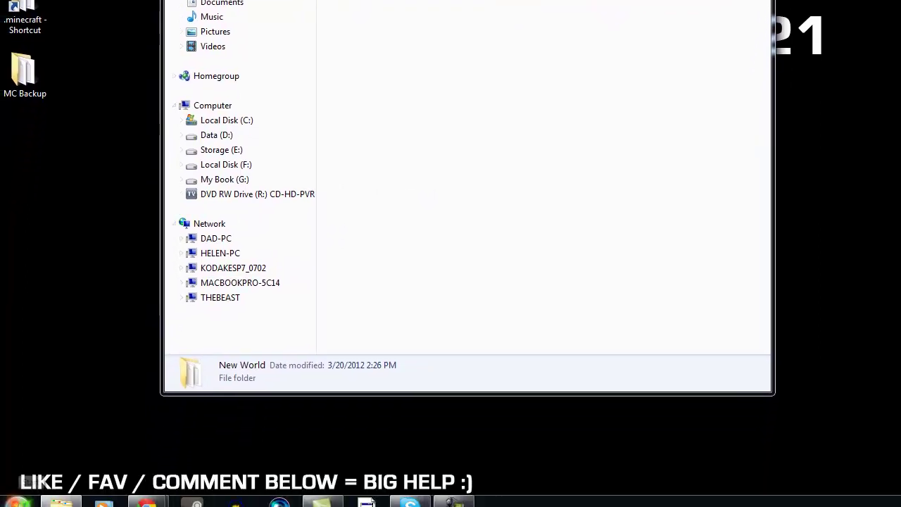
# - Paste the New World save into %appdata%\.minecraft\saves
pyautogui.click(19, 493)
pyautogui.click(50, 458)
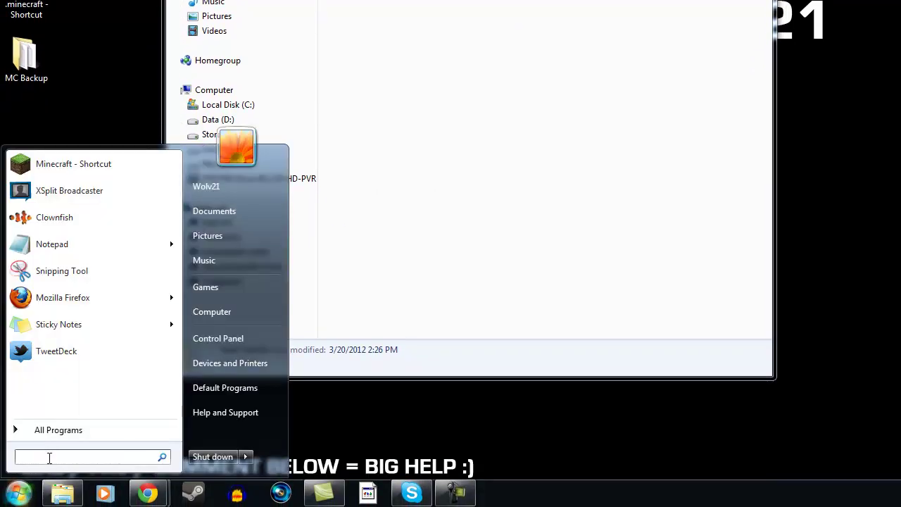
pyautogui.write('%')
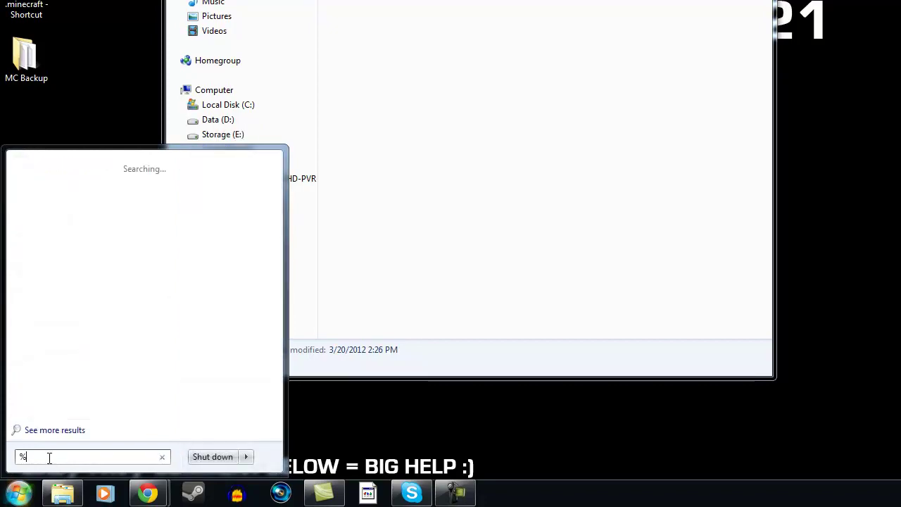
pyautogui.write('appdata%')
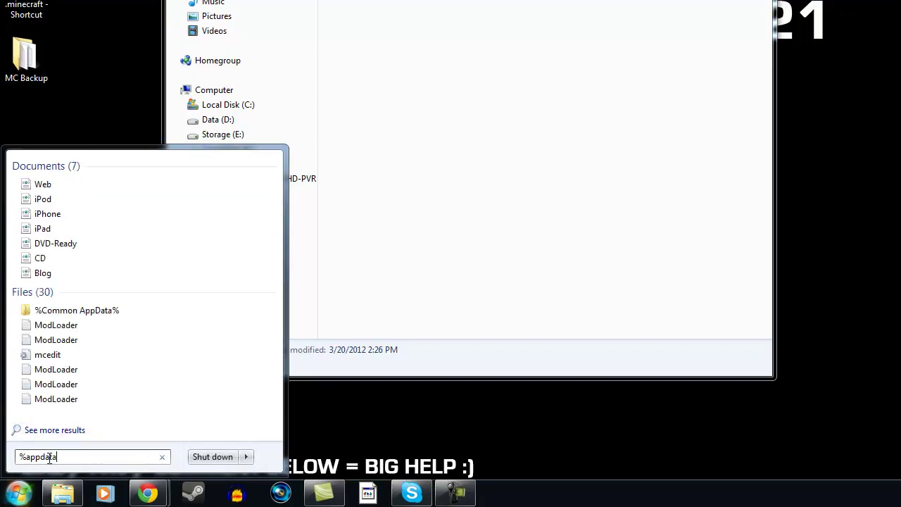
pyautogui.press('Return')
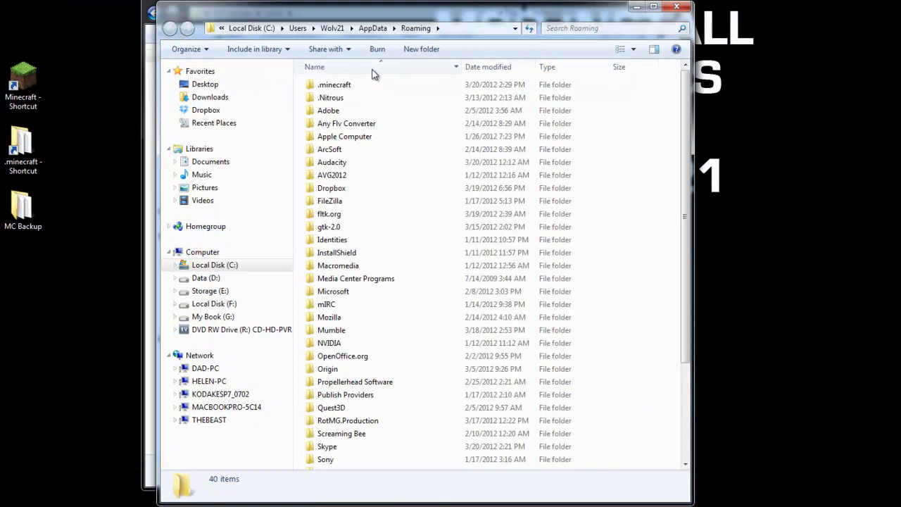
pyautogui.doubleClick(324, 85)
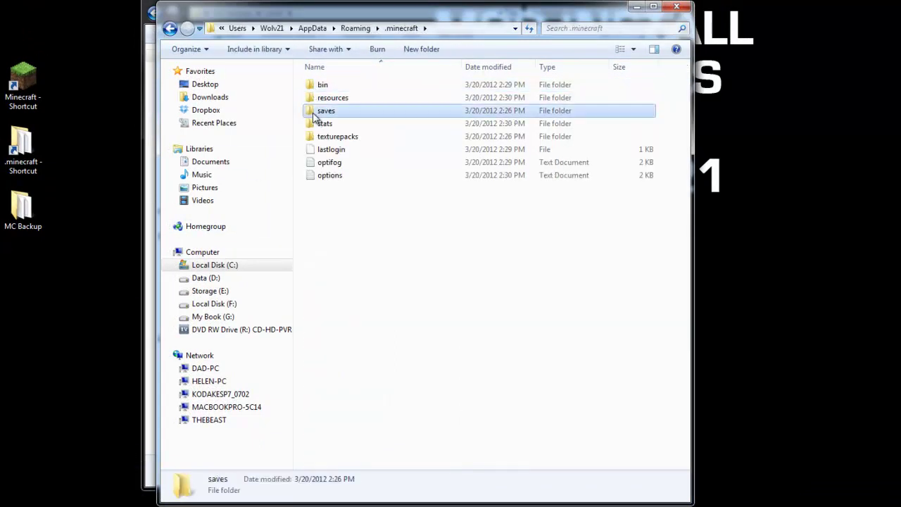
pyautogui.doubleClick(319, 112)
pyautogui.rightClick(321, 134)
pyautogui.click(350, 217)
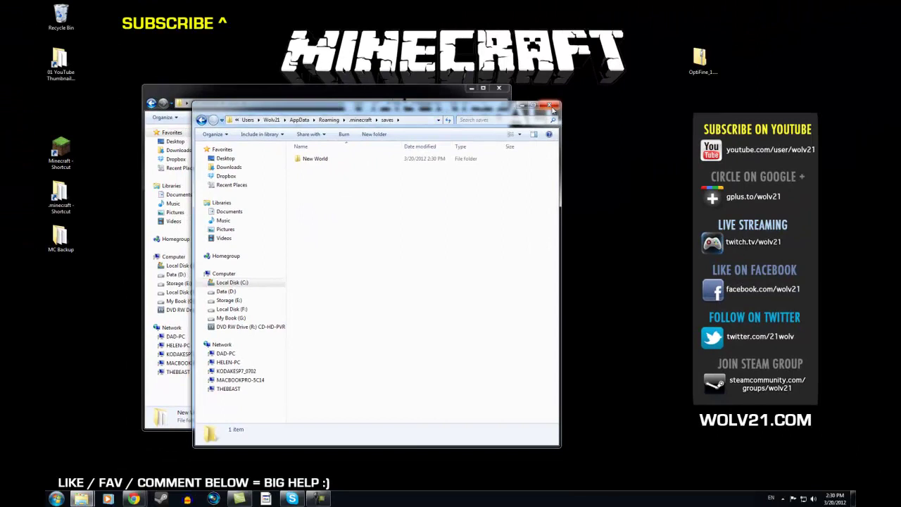
# - Close the .minecraft\saves and MC Backup\saves windows
pyautogui.click(553, 107)
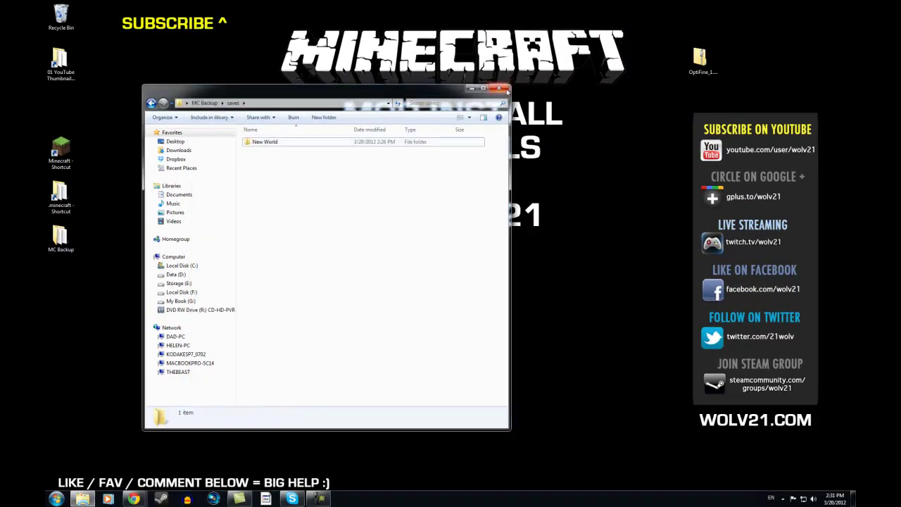
pyautogui.click(501, 90)
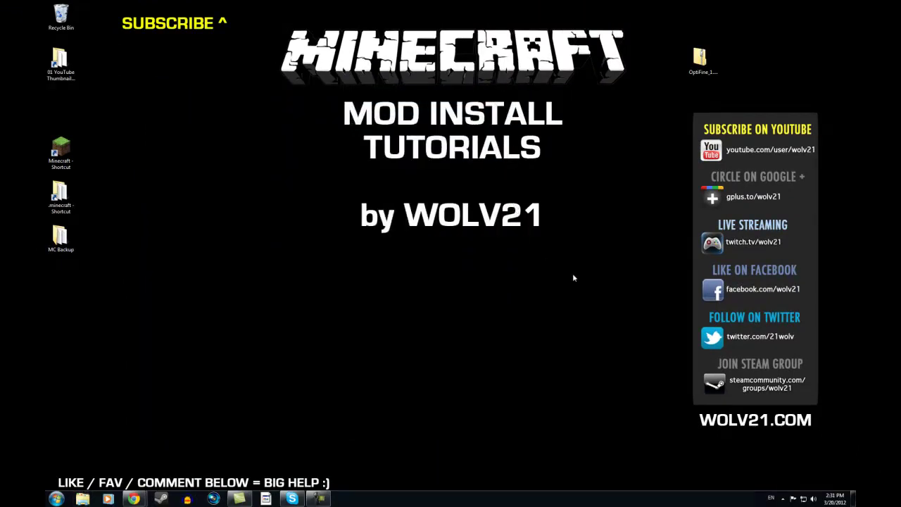